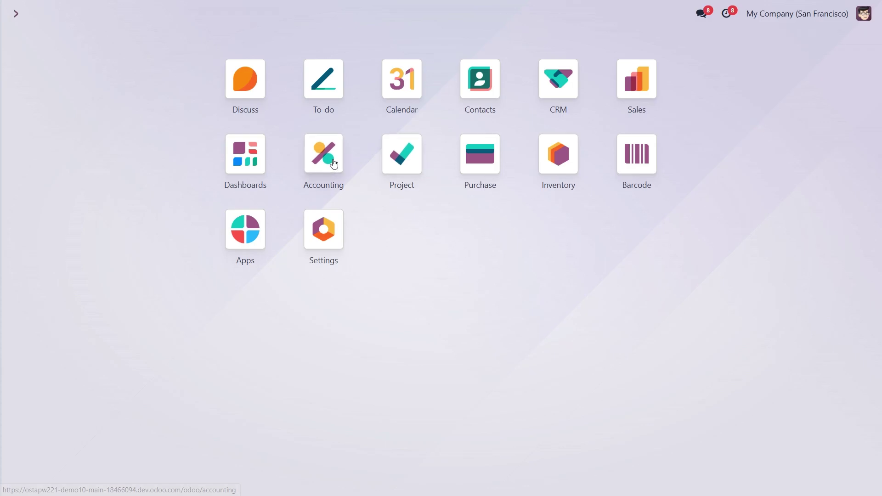
# - In Accounting, go to the Transfers list and start a new automatic transfer
pyautogui.click(331, 163)
pyautogui.click(256, 15)
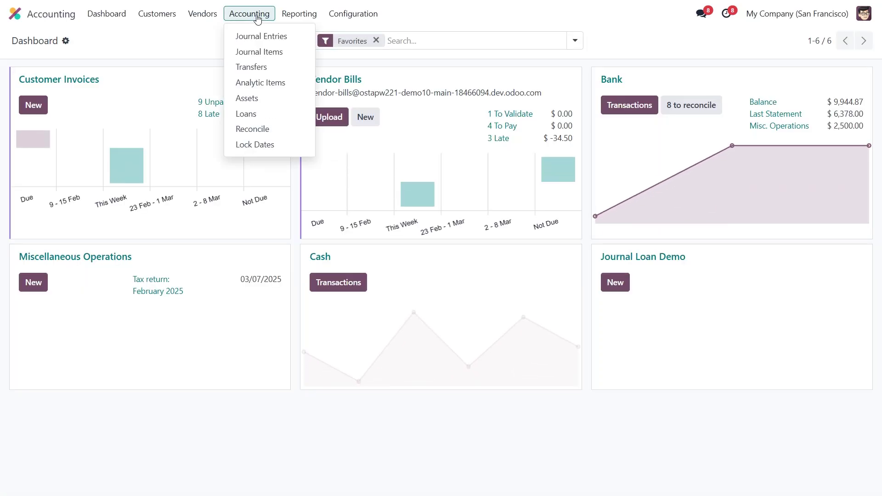
pyautogui.click(265, 68)
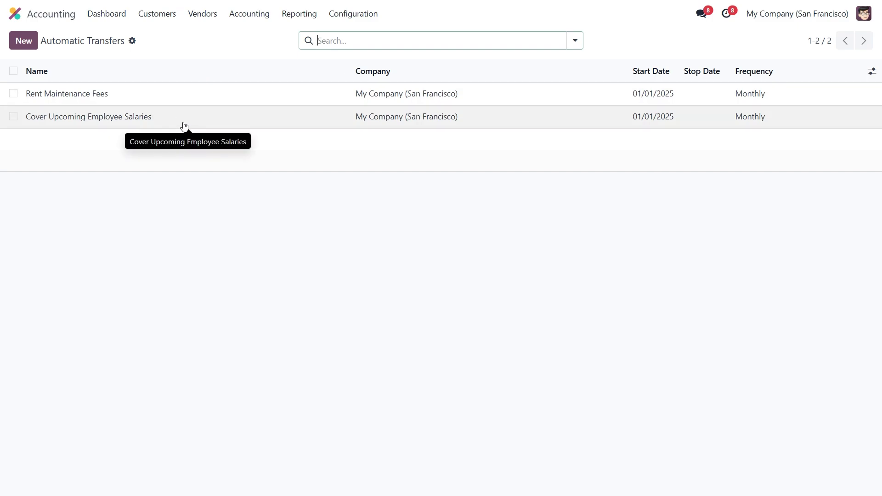
pyautogui.click(26, 46)
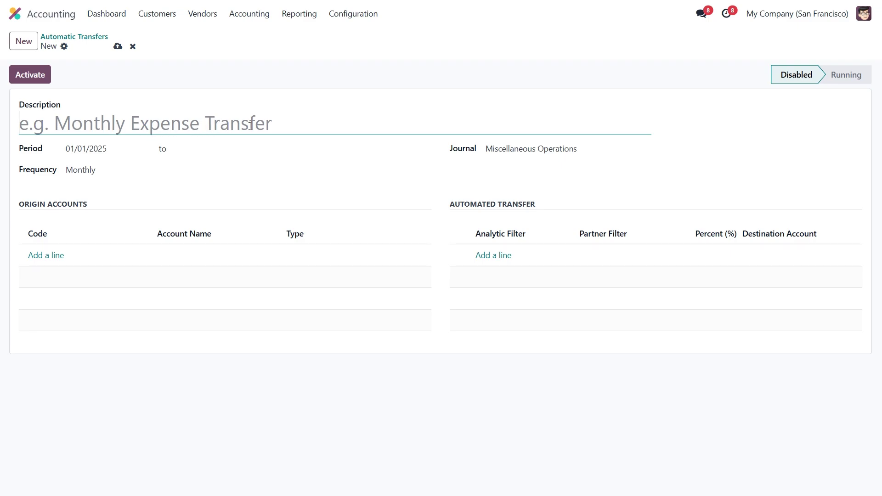
# - Describe the transfer as 'Reallocating Money for Specific Business Needs', monthly from 01/01/2025, Miscellaneous Operations journal
pyautogui.write('Reallocating Money for Specific Business Needs')
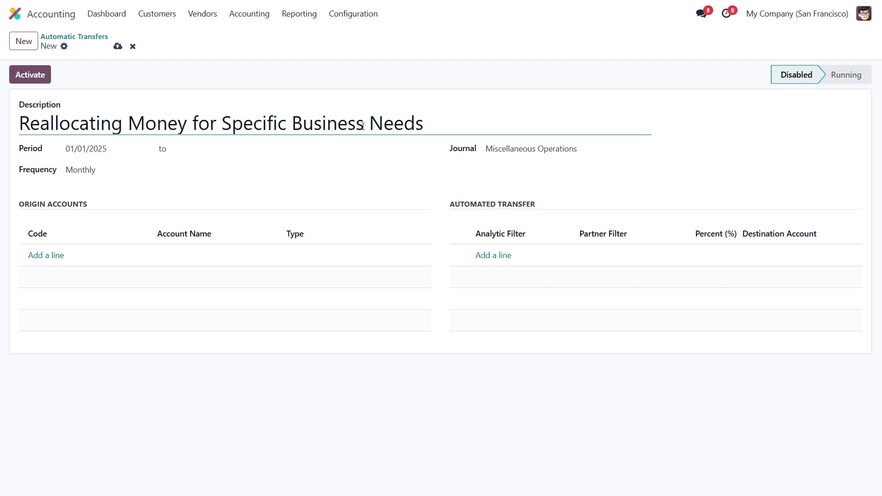
pyautogui.click(84, 149)
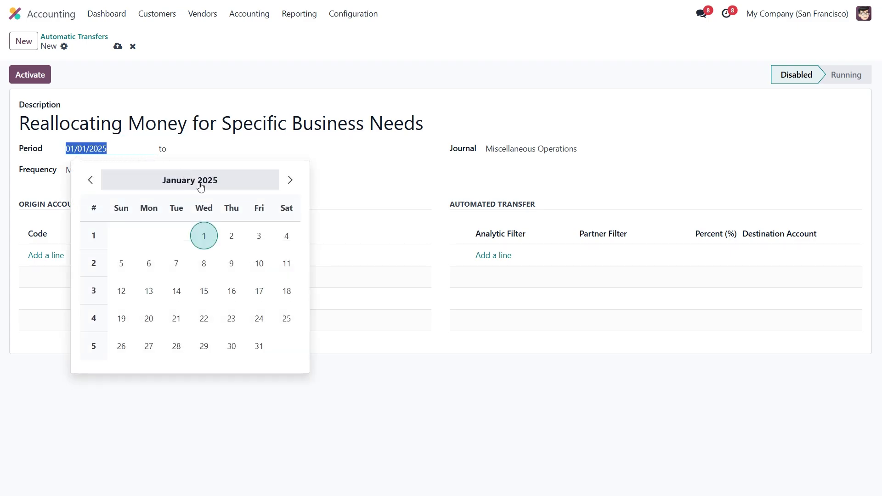
pyautogui.click(204, 235)
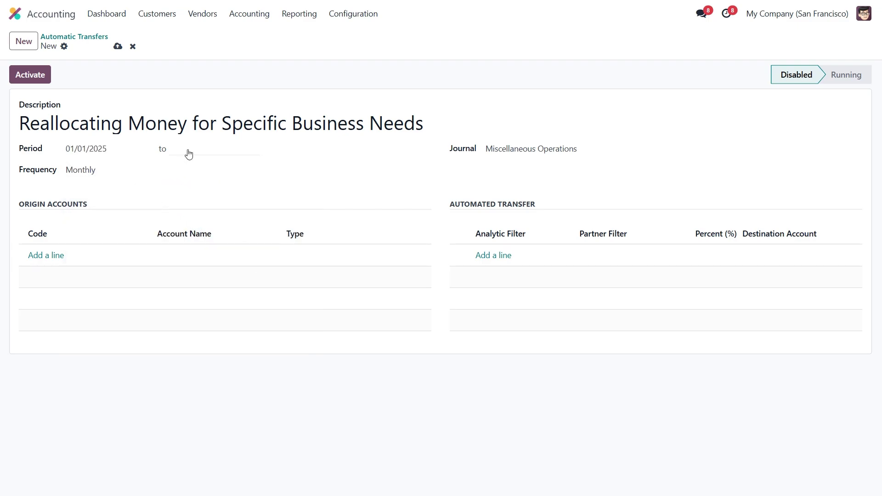
pyautogui.click(103, 174)
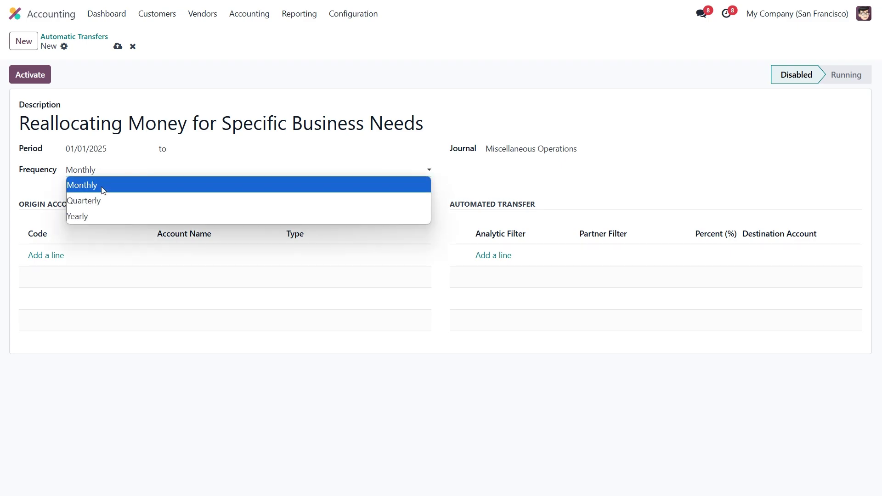
pyautogui.click(101, 186)
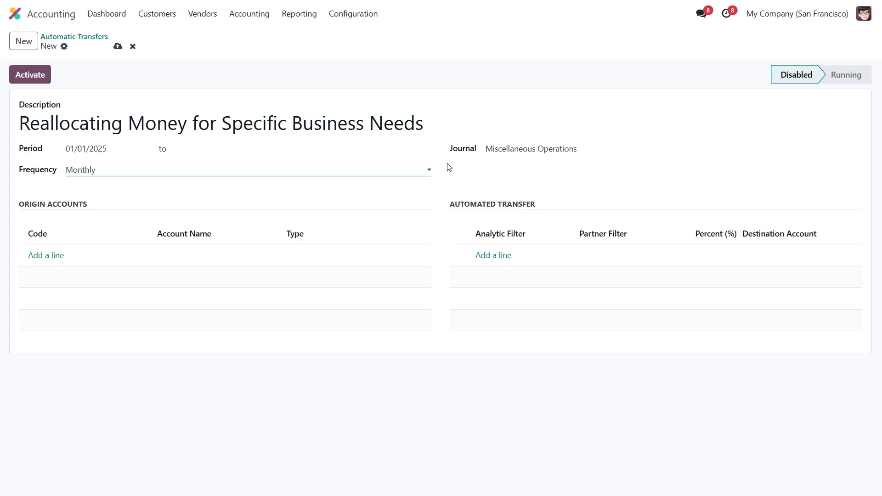
pyautogui.click(594, 150)
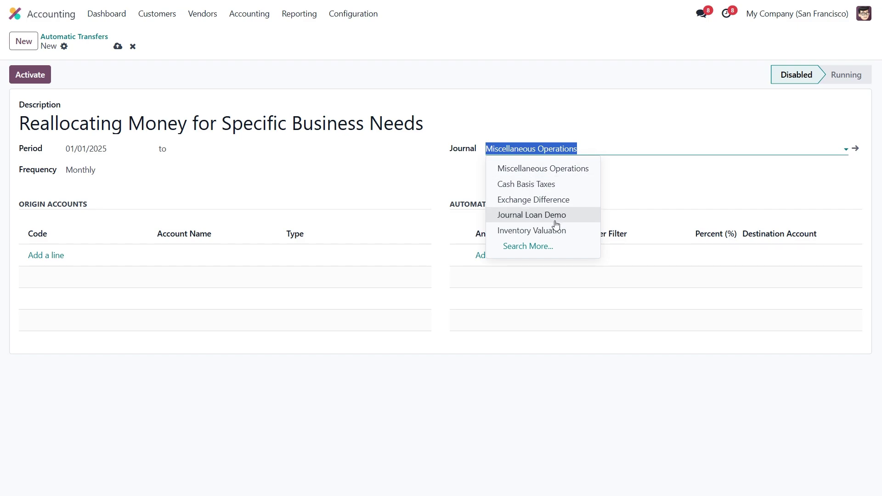
pyautogui.click(593, 170)
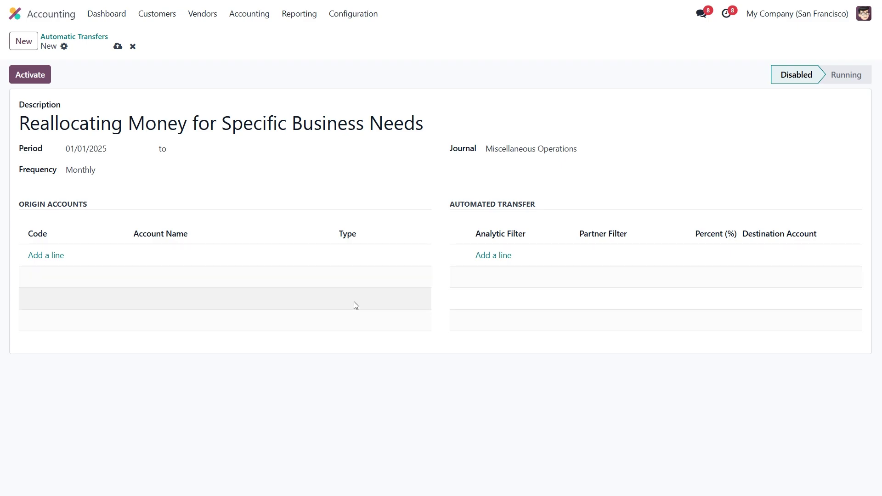
# - Add 101401 Bank as an origin account, viewing its details and closing them without changes
pyautogui.click(47, 259)
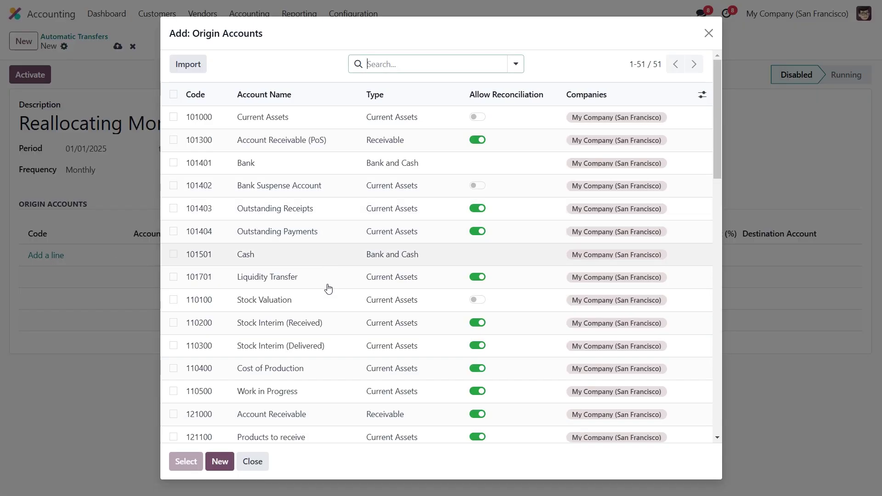
pyautogui.click(352, 170)
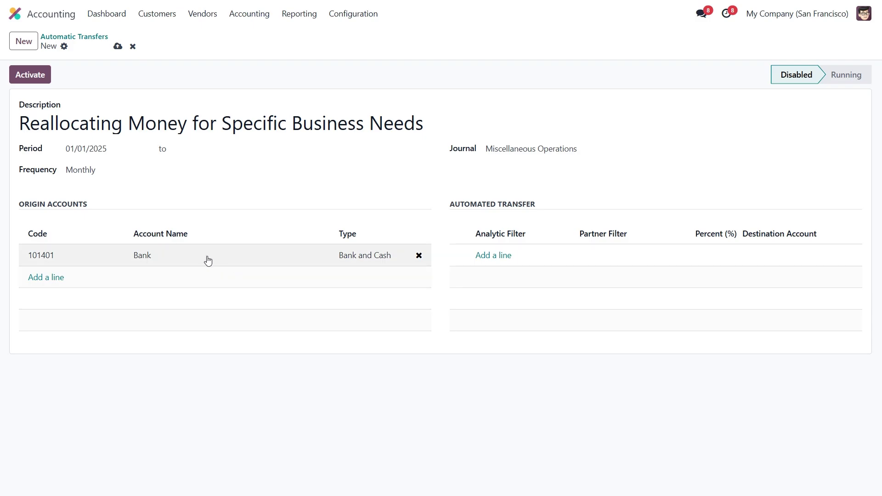
pyautogui.click(164, 259)
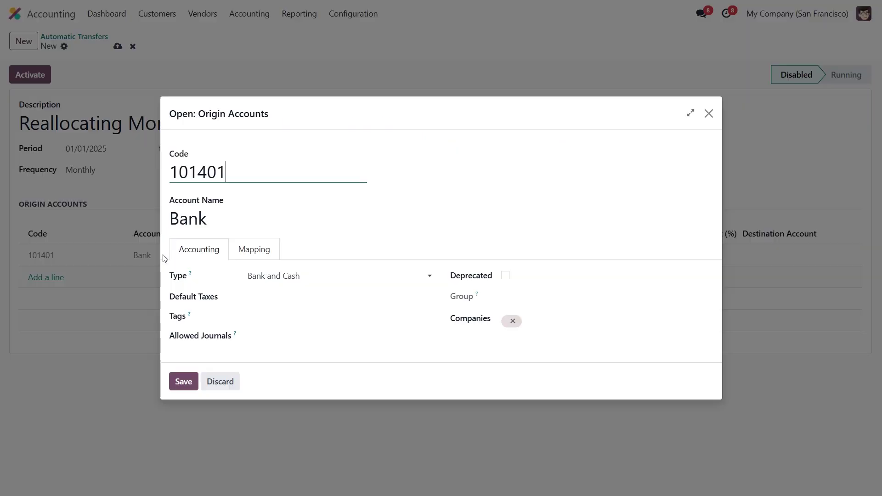
pyautogui.click(236, 381)
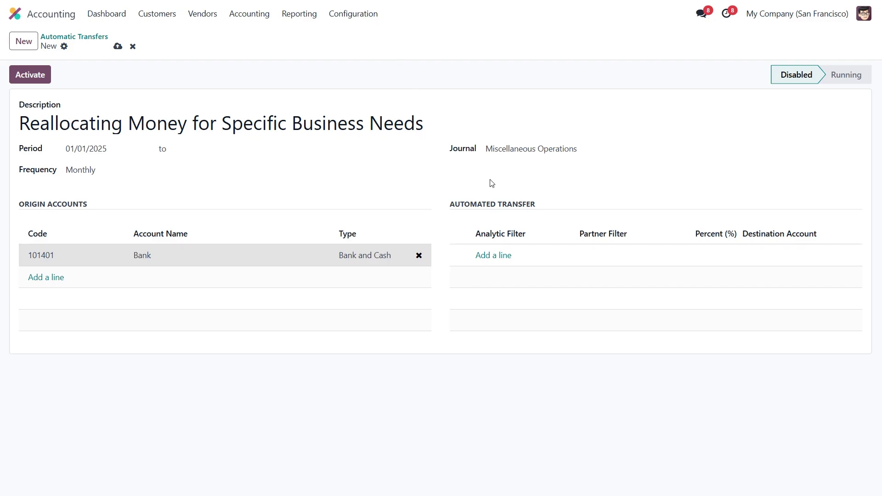
# - Add an automated transfer line with destination account 600000 Expenses
pyautogui.click(499, 254)
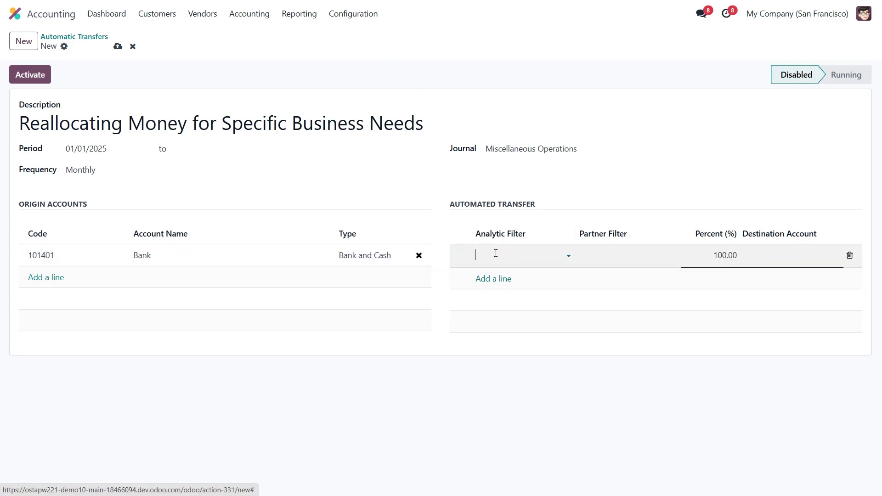
pyautogui.click(778, 255)
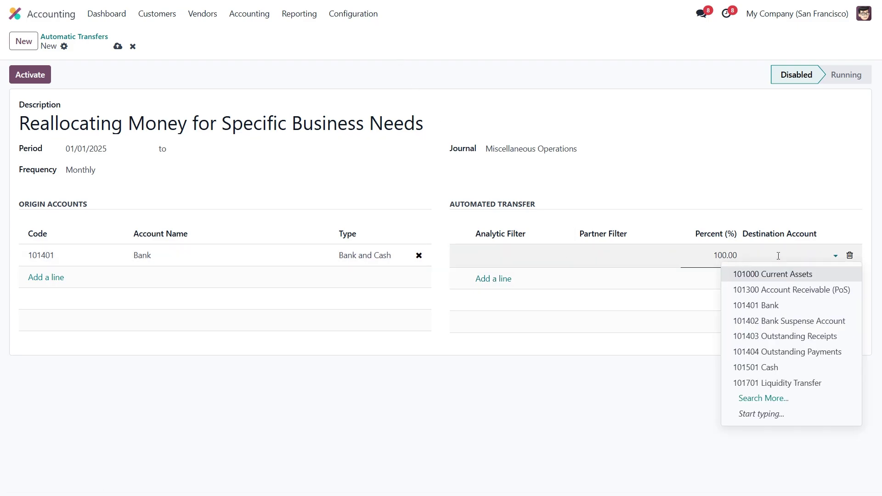
pyautogui.write('expe')
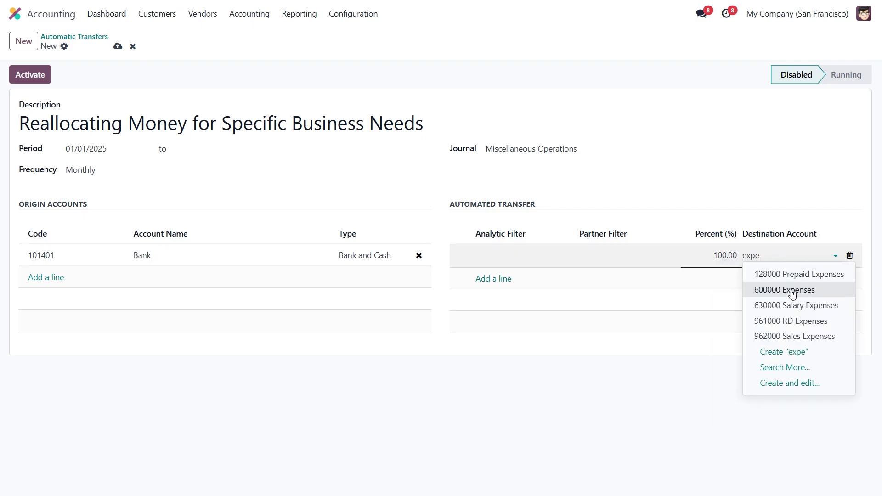
pyautogui.click(792, 293)
pyautogui.click(821, 256)
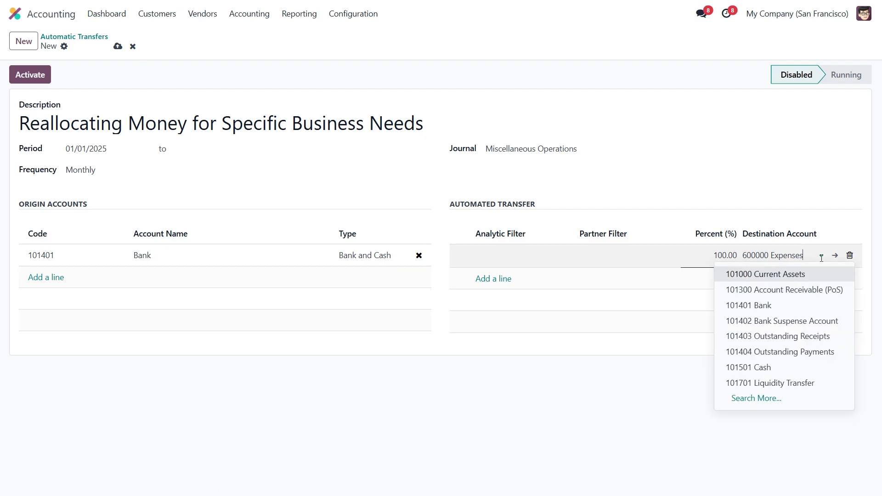
pyautogui.press('Escape')
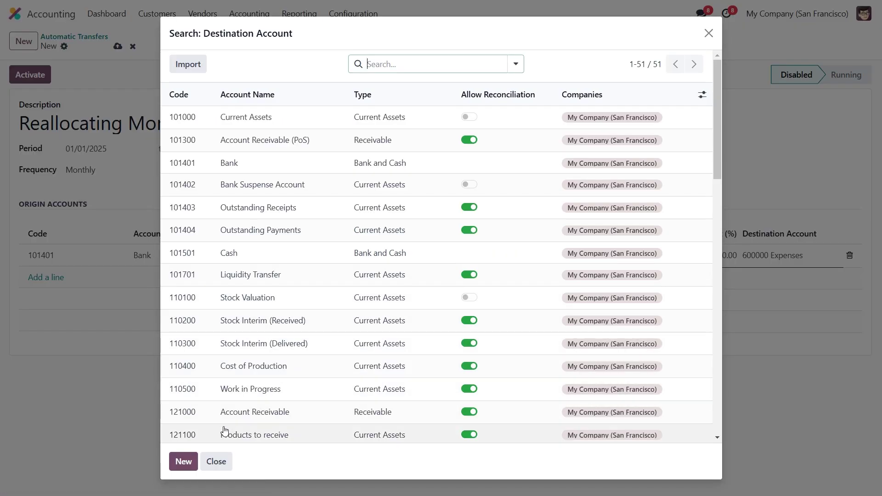
pyautogui.click(212, 462)
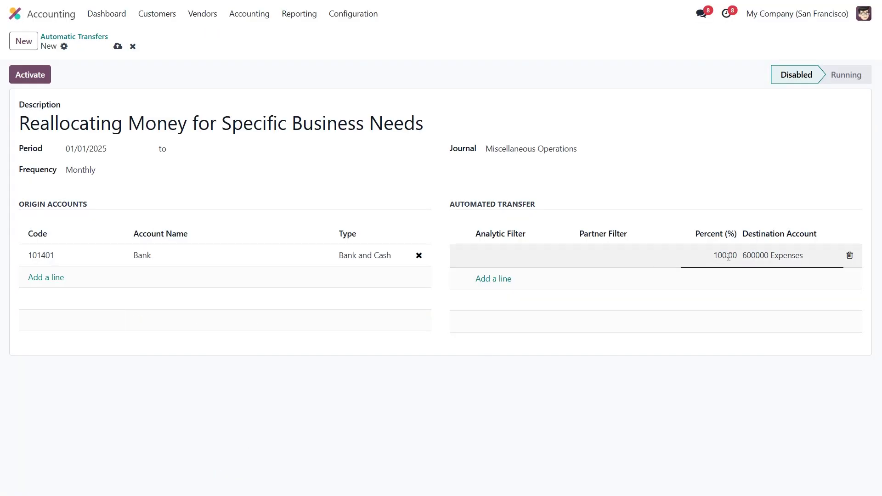
# - Change the transfer line's percentage from 100.00 to 10
pyautogui.click(730, 257)
pyautogui.moveTo(712, 237)
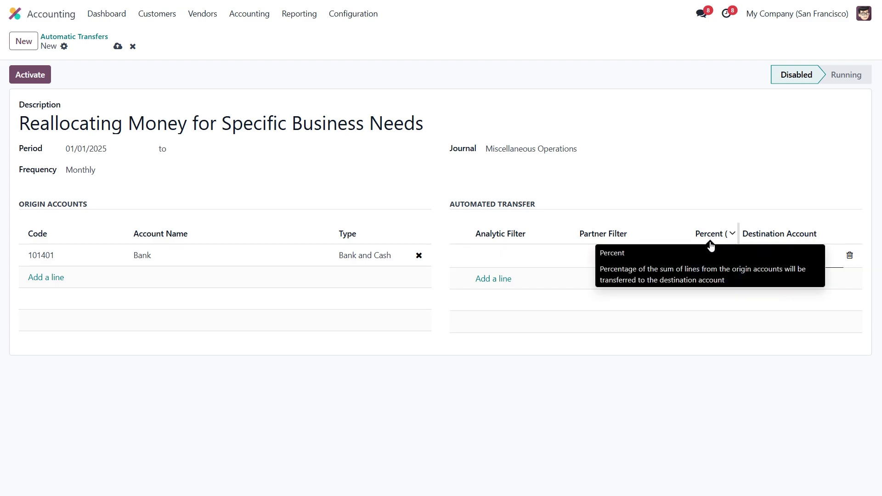
pyautogui.click(712, 261)
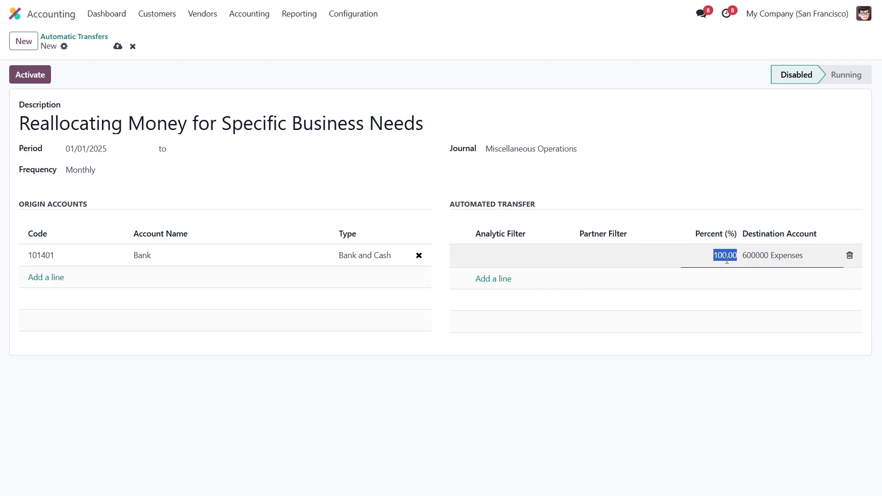
pyautogui.write('10')
pyautogui.click(666, 243)
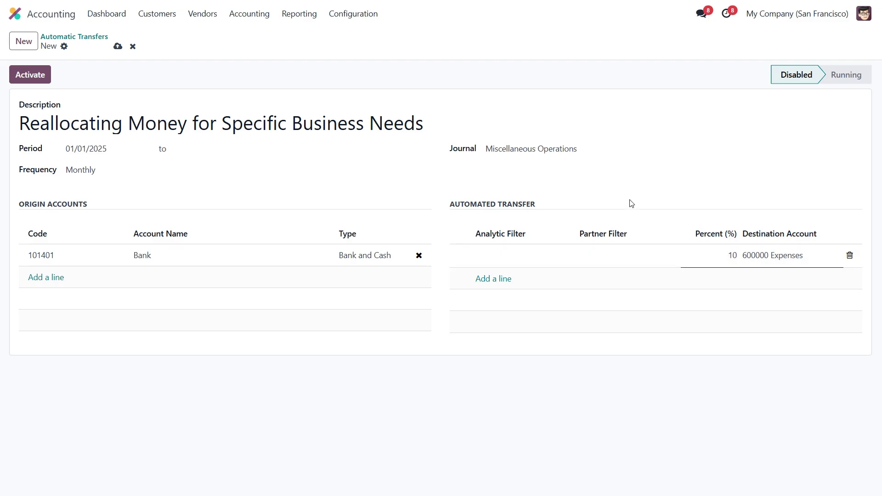
# - Browse the partner and analytic account filter options, leaving both filters empty
pyautogui.moveTo(606, 237)
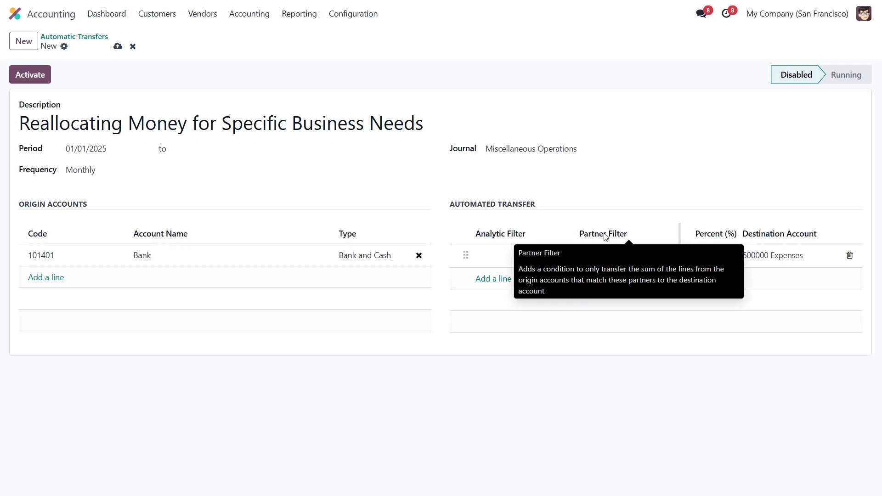
pyautogui.click(617, 257)
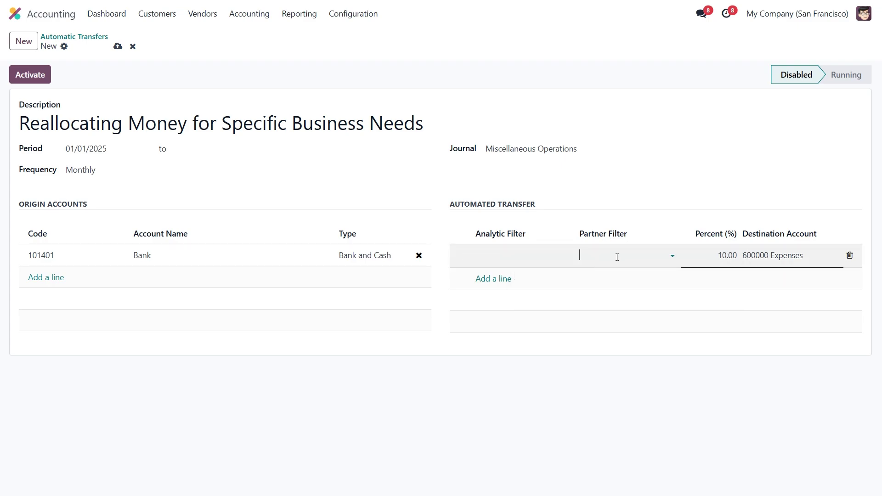
pyautogui.click(617, 257)
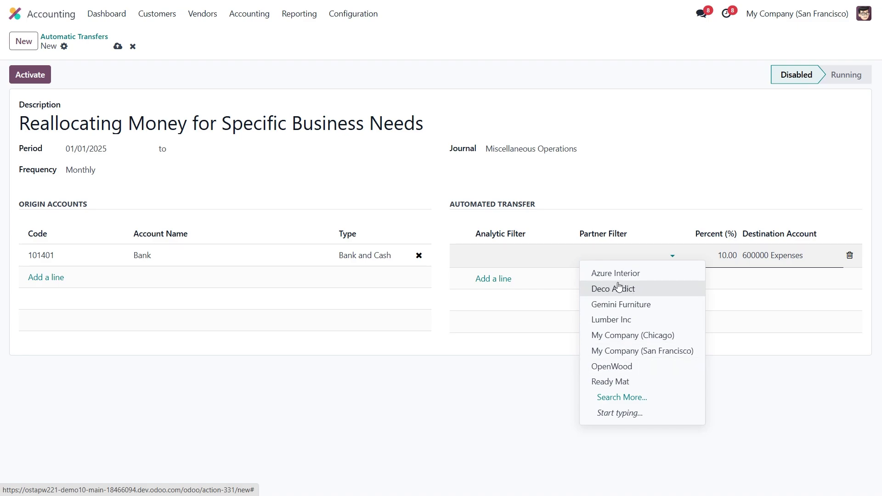
pyautogui.moveTo(504, 239)
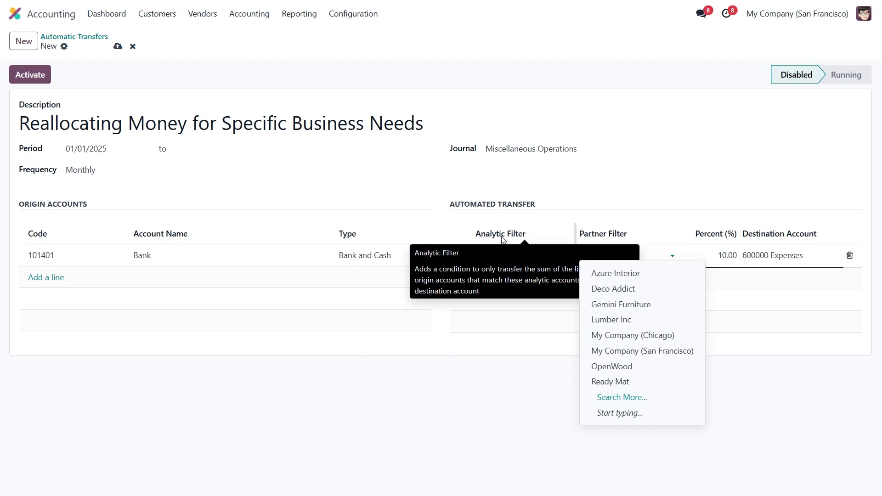
pyautogui.click(507, 255)
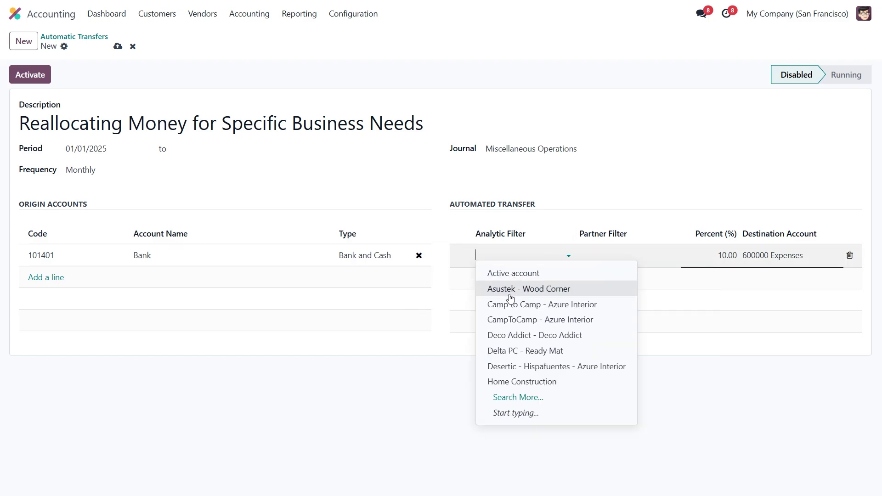
pyautogui.click(518, 397)
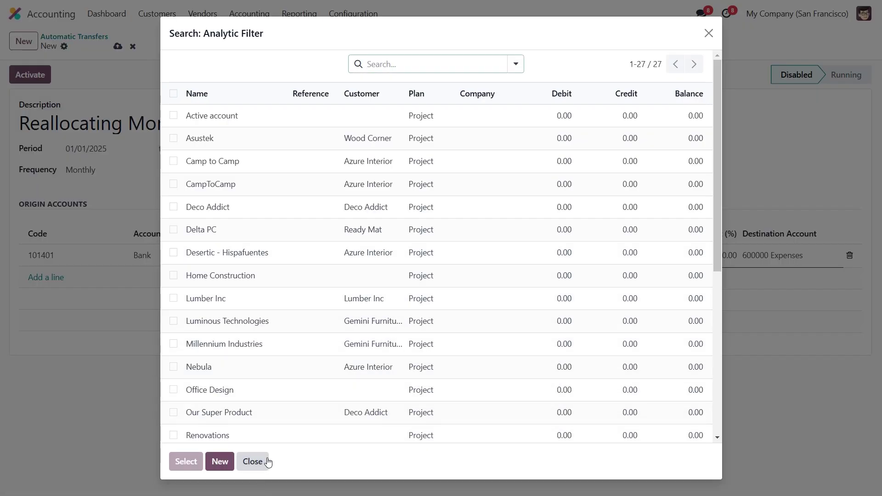
pyautogui.click(253, 461)
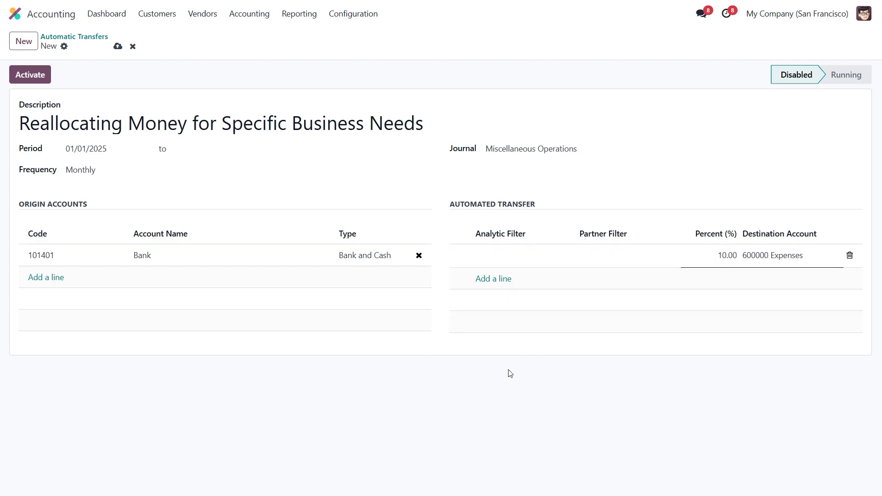
# - Save the transfer, activate it to Running, and compute it to generate 2 transfers
pyautogui.click(118, 46)
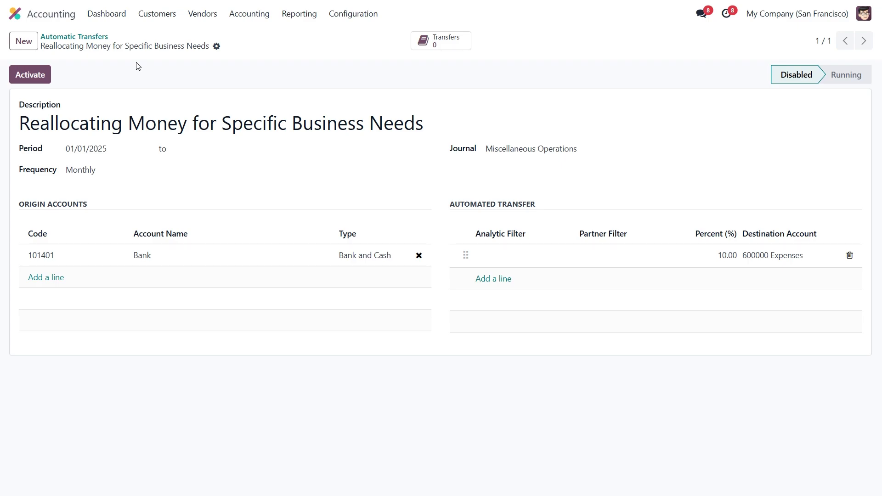
pyautogui.click(30, 74)
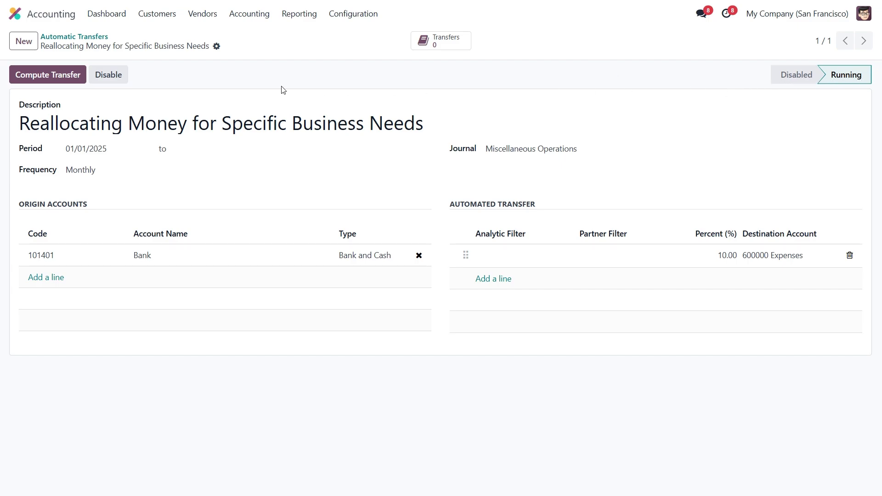
pyautogui.click(51, 75)
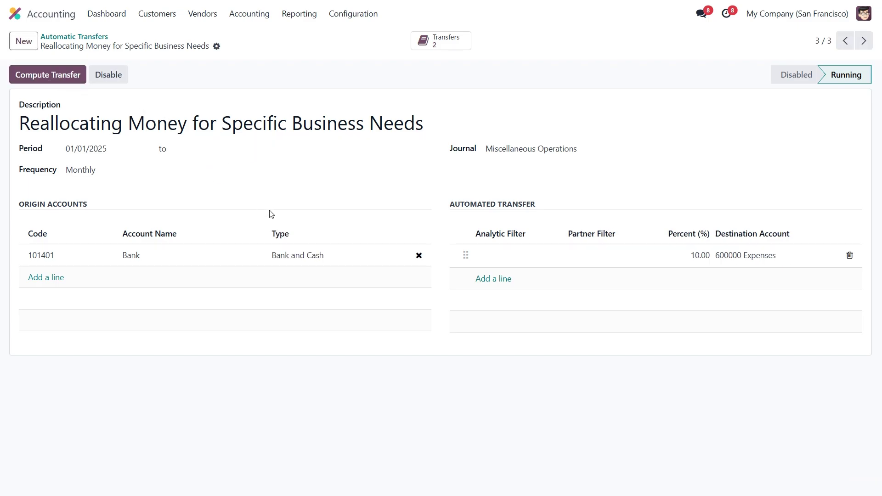
# - Open generated draft entry MISC/2025/02/0001 dated 02/28/2025 from the transfer's entries
pyautogui.click(448, 45)
pyautogui.click(380, 95)
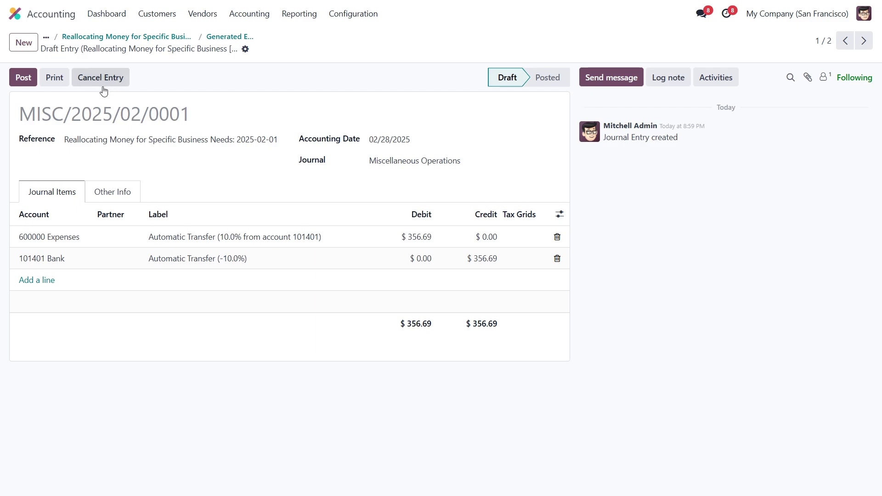
# - Return to the transfer form and switch the transfer from Running to Disabled
pyautogui.click(132, 38)
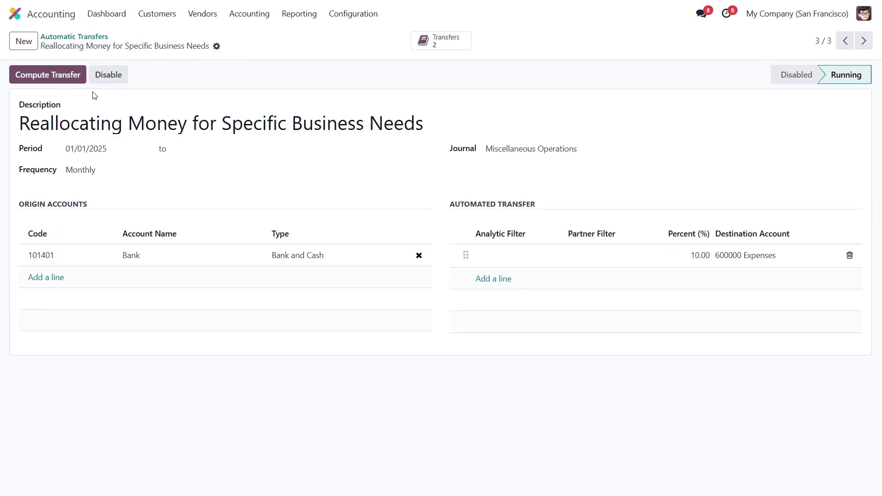
pyautogui.click(115, 79)
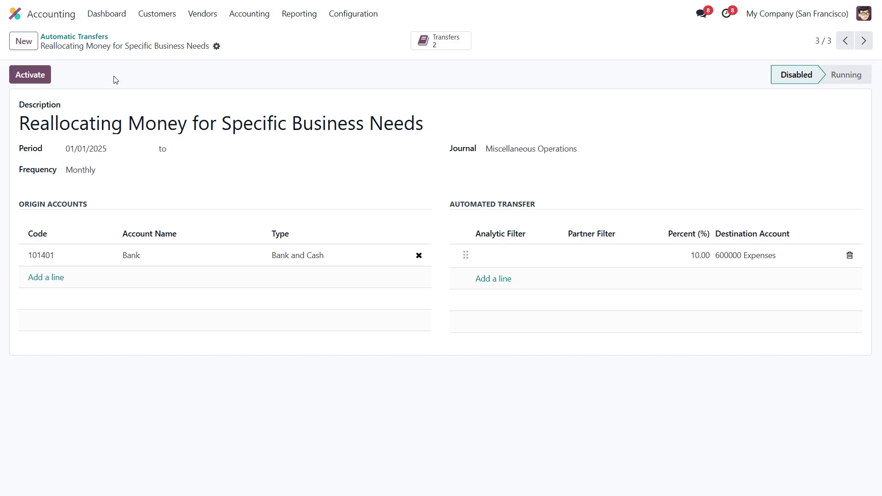